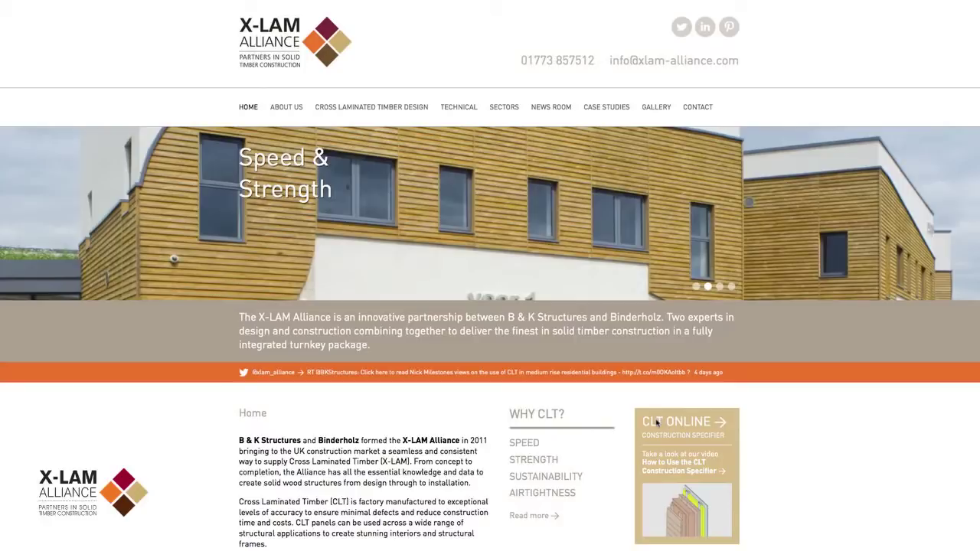
- Register with the user's full name, job title 'Rrchitect', company name, e-mail address and phone number
click(656, 423)
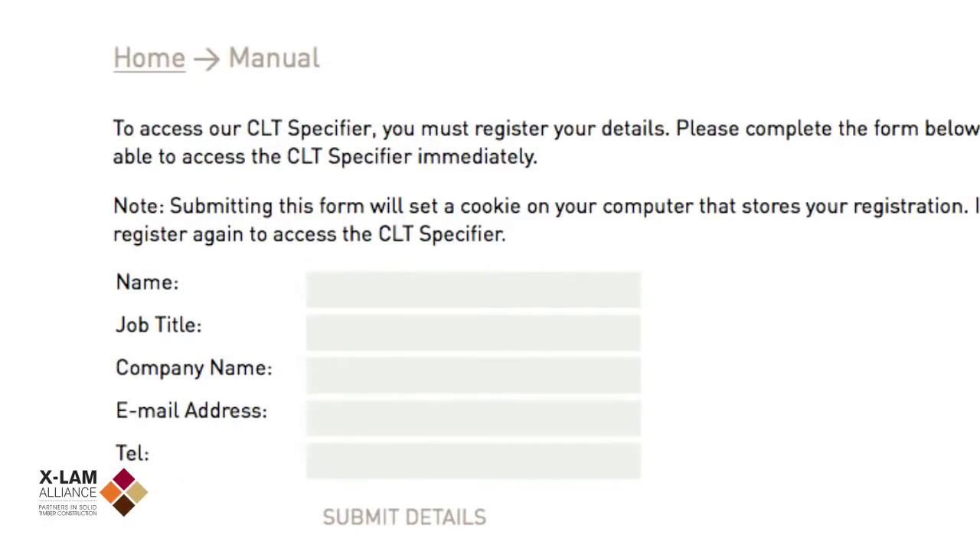
key(Tab)
text(R)
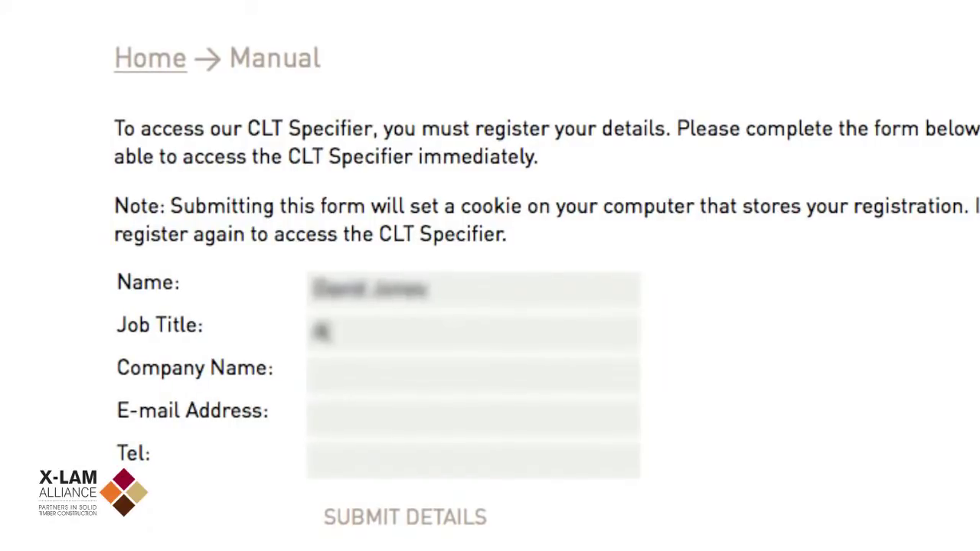
text(rchitect)
key(Tab)
text(B & K Struct)
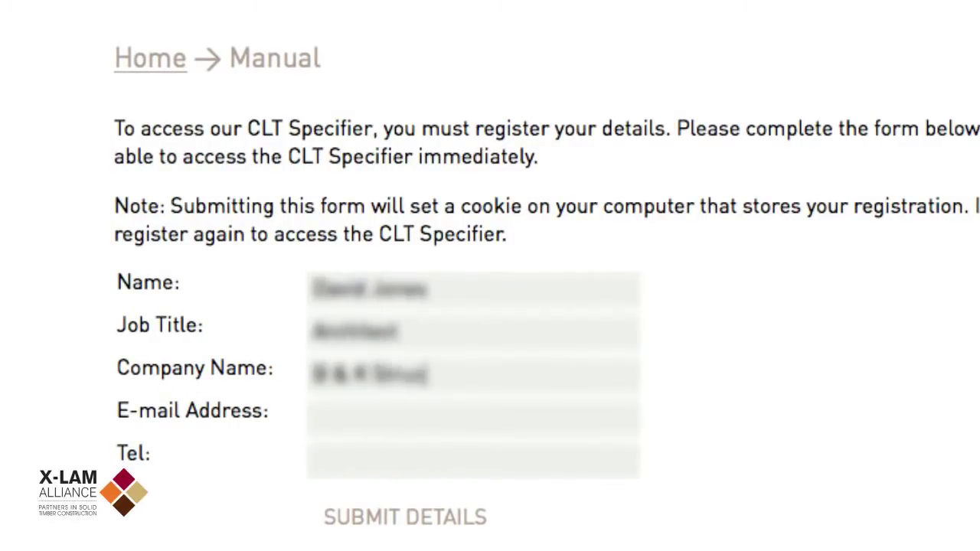
text(ures)
key(Tab)
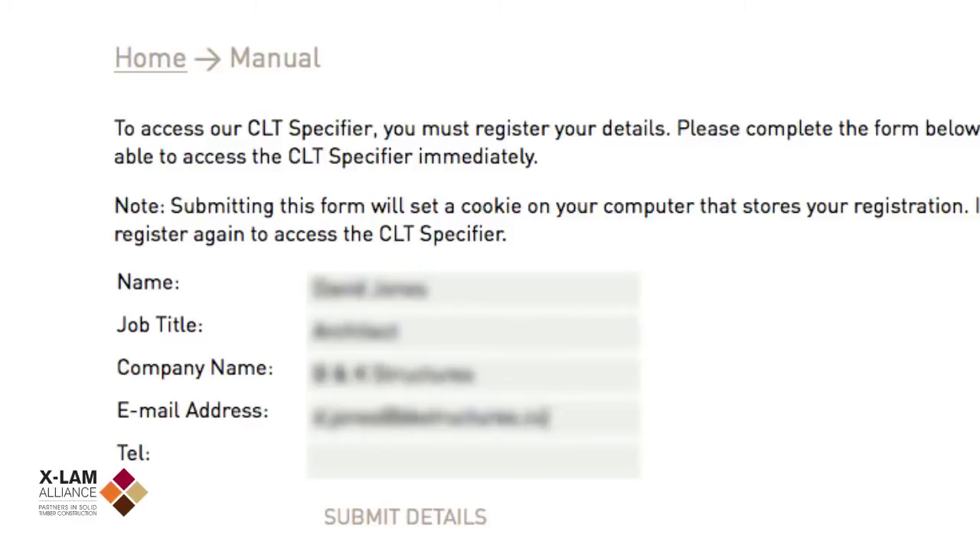
key(Tab)
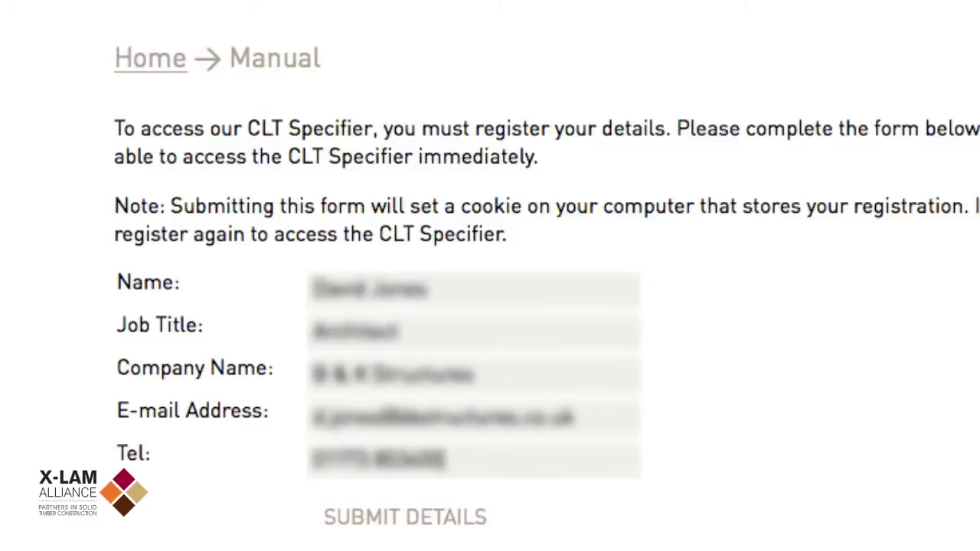
key(Tab)
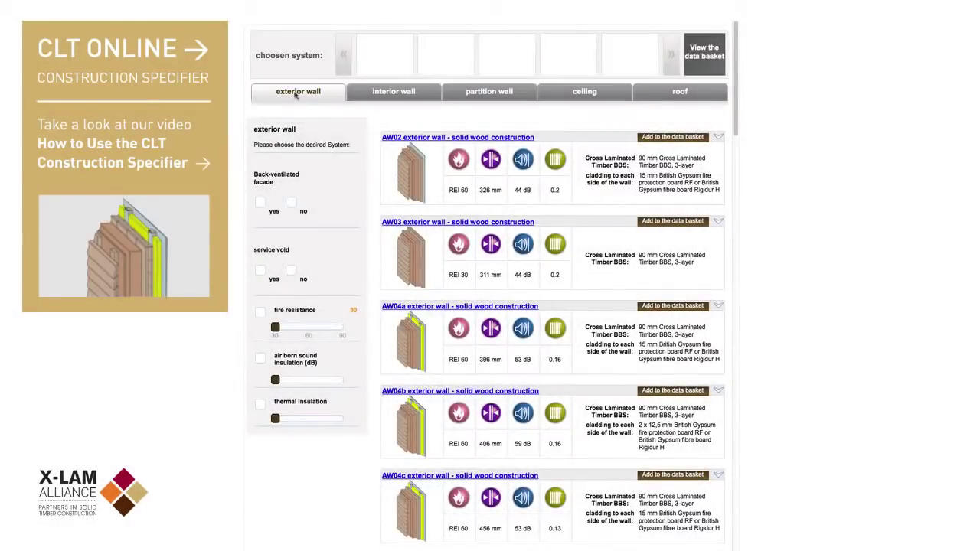
- Browse the interior wall, partition wall, ceiling and roof system lists
click(392, 92)
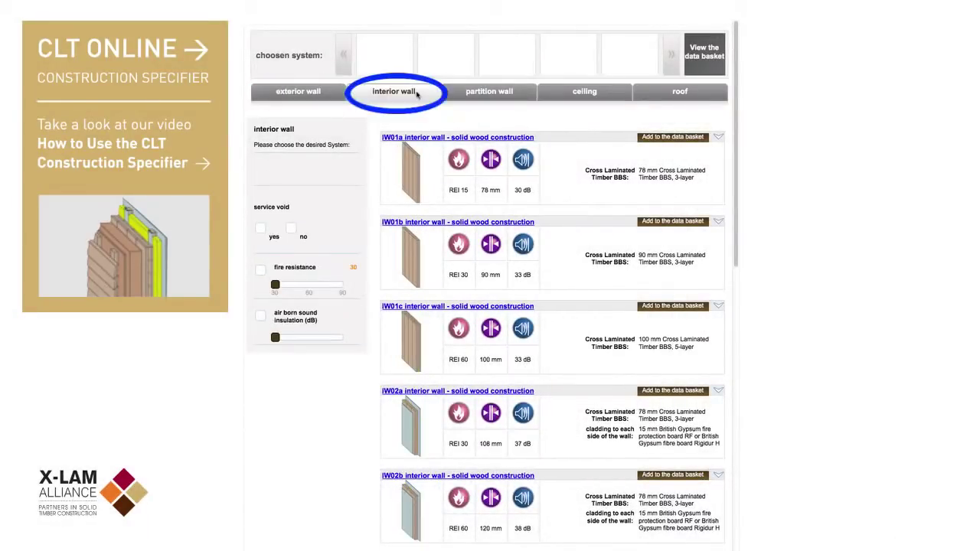
click(508, 92)
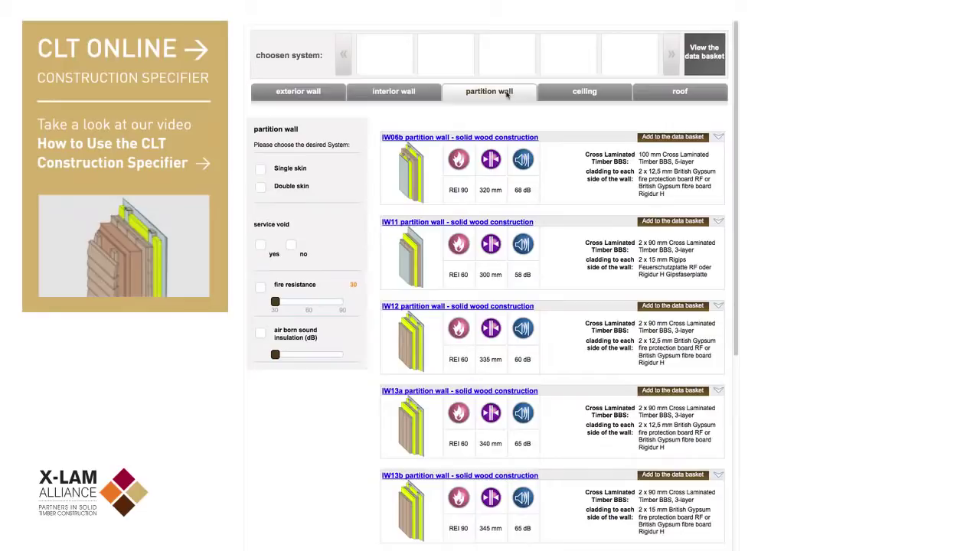
click(586, 94)
click(669, 93)
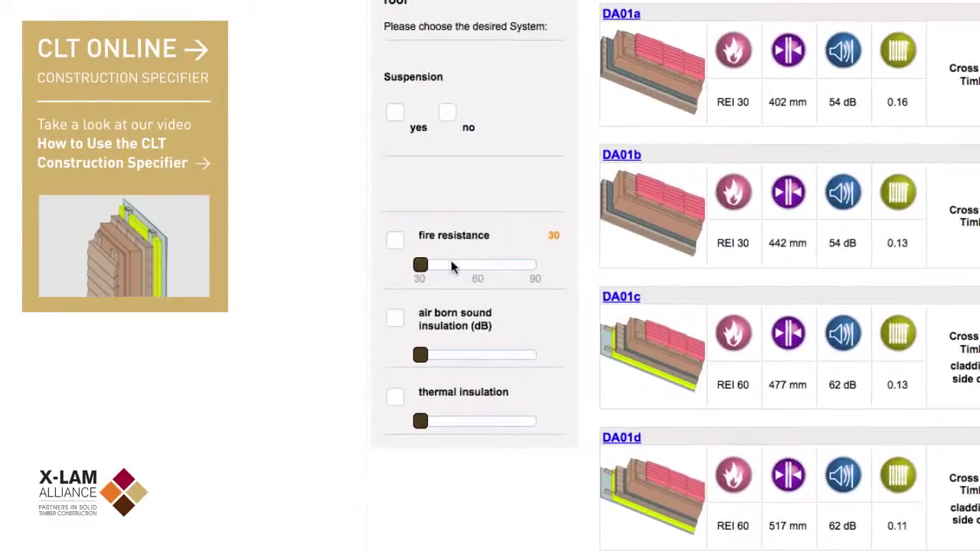
- Filter for fire resistance 60, 53 dB airborne sound insulation and thermal value 0.15
drag(275, 284, 309, 285)
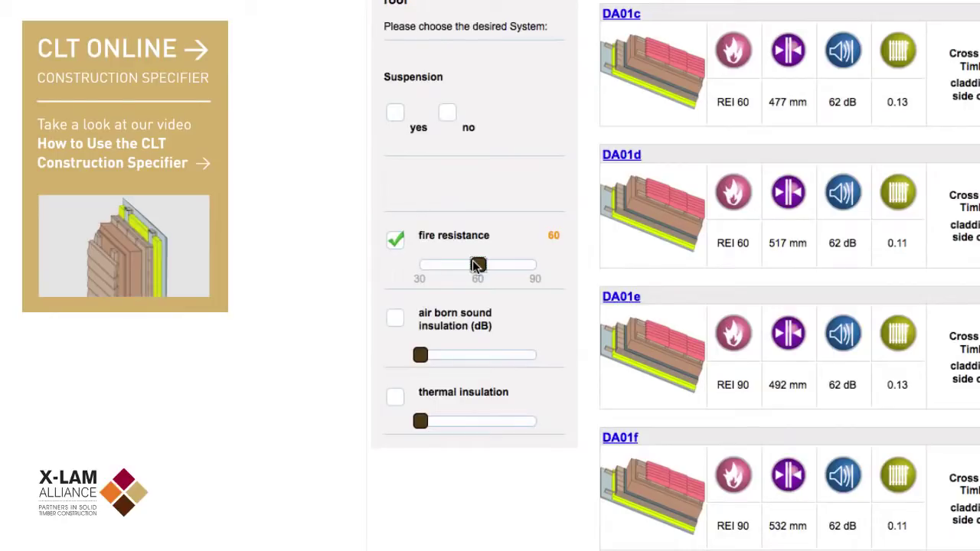
drag(420, 354, 470, 360)
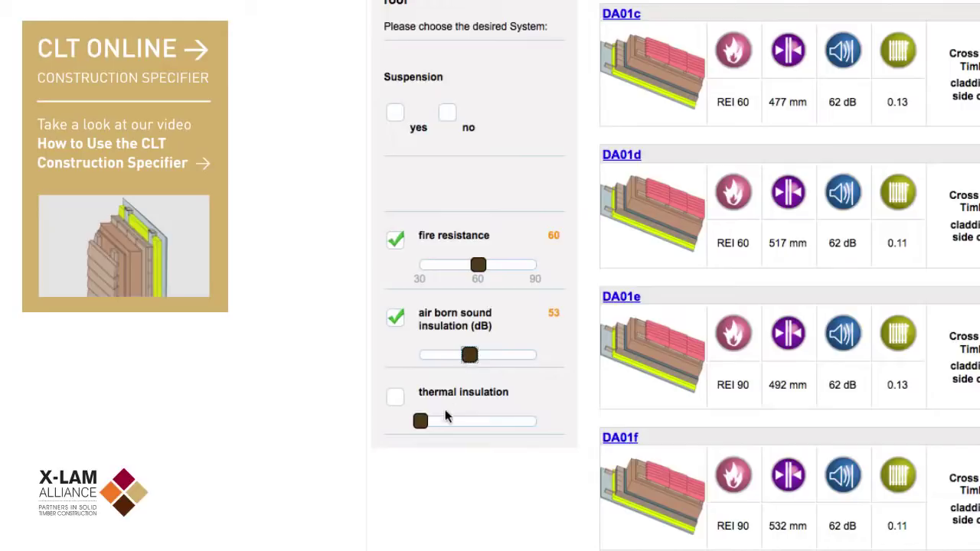
drag(422, 421, 507, 427)
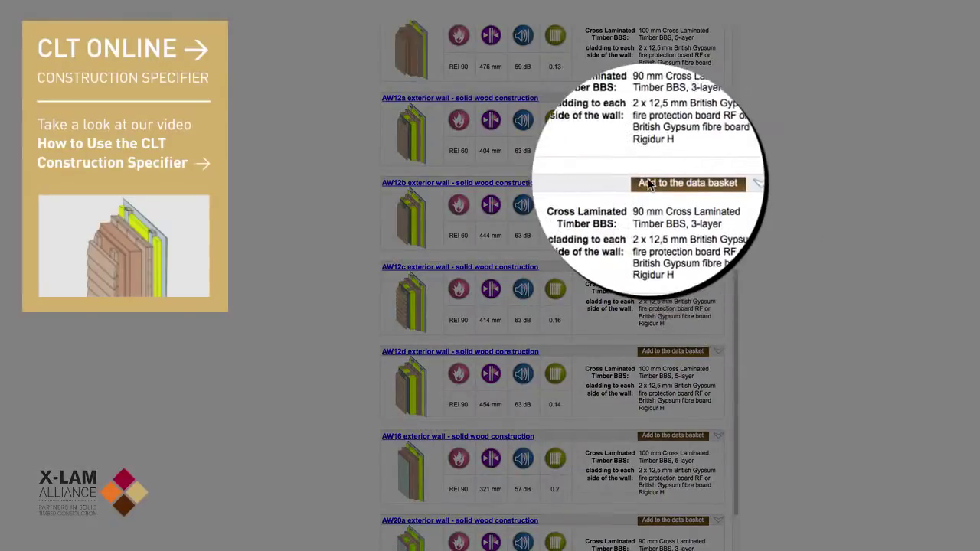
- Add the AW12b solid wood exterior wall (REI 60, 444 mm, 63 dB) to the data basket
click(648, 184)
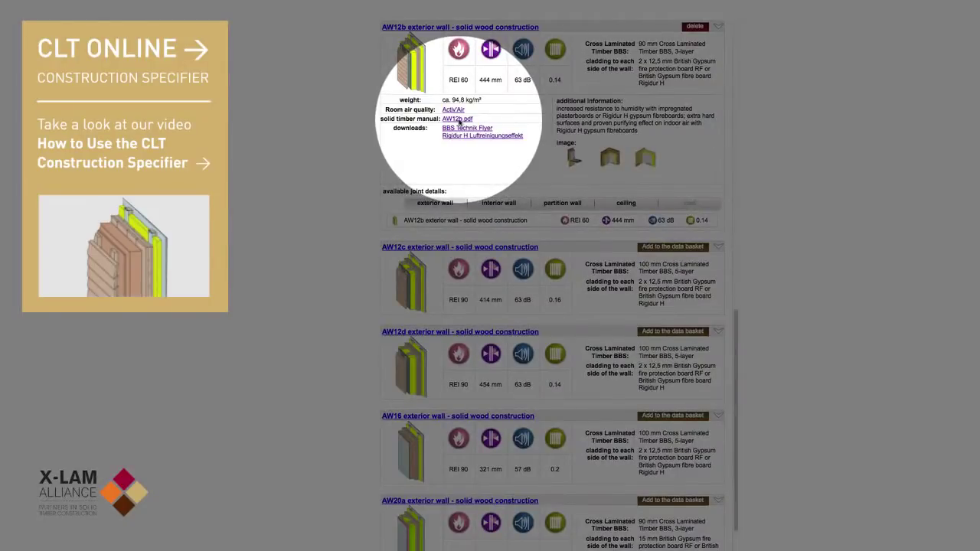
- Open the AW12b.pdf datasheet and scroll through its layer build-up
click(458, 119)
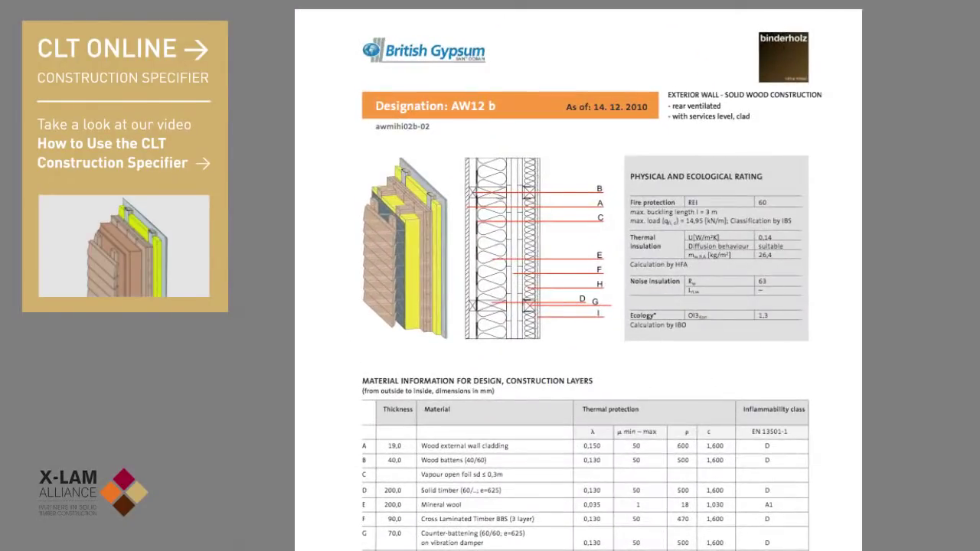
scroll(582, 306, down, 4)
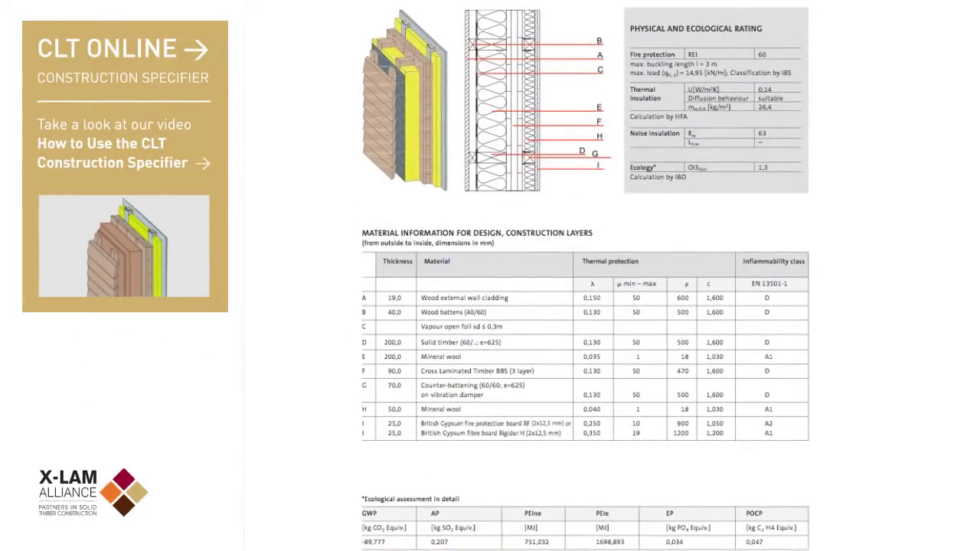
scroll(586, 276, down, 3)
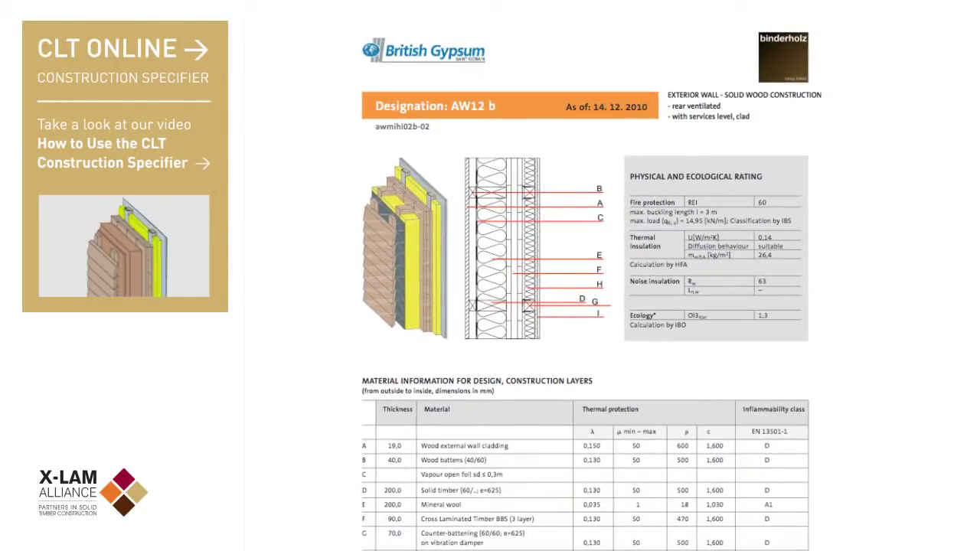
scroll(586, 275, down, 3)
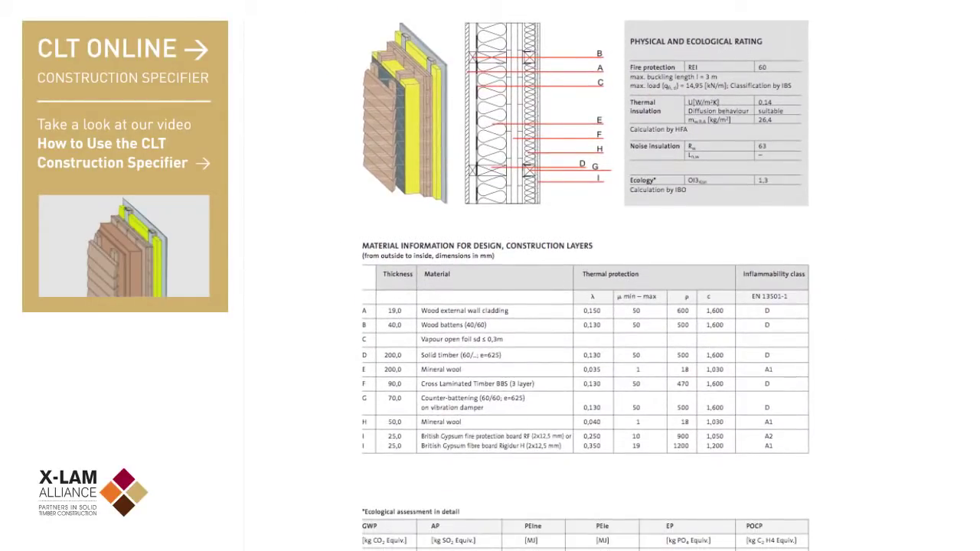
scroll(586, 275, down, 3)
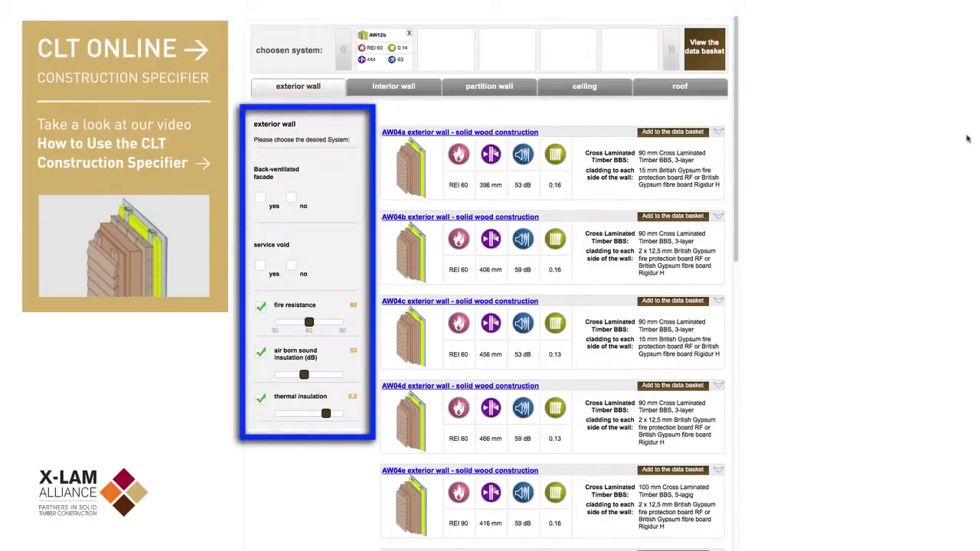
- Filter partition walls to double skin with a service void and 58 dB sound insulation
click(481, 89)
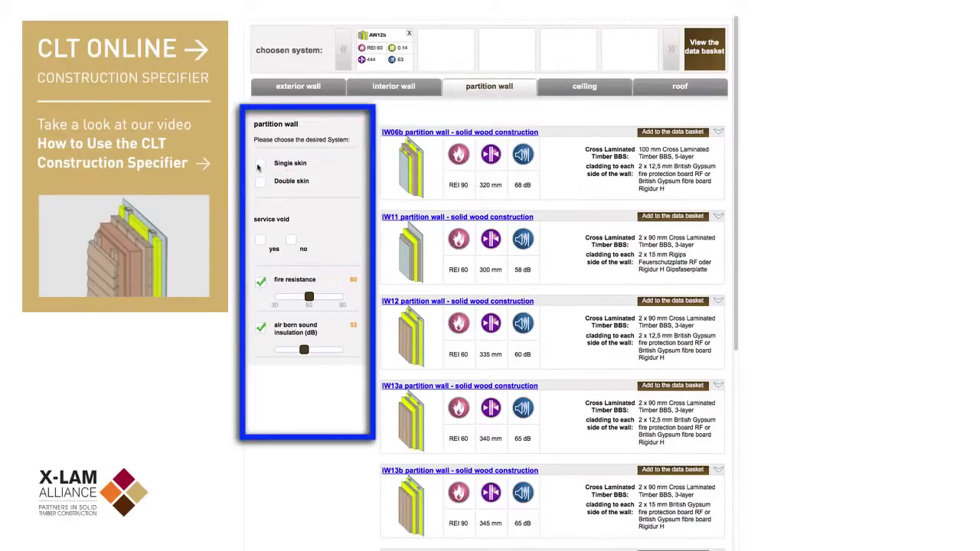
click(261, 181)
click(260, 240)
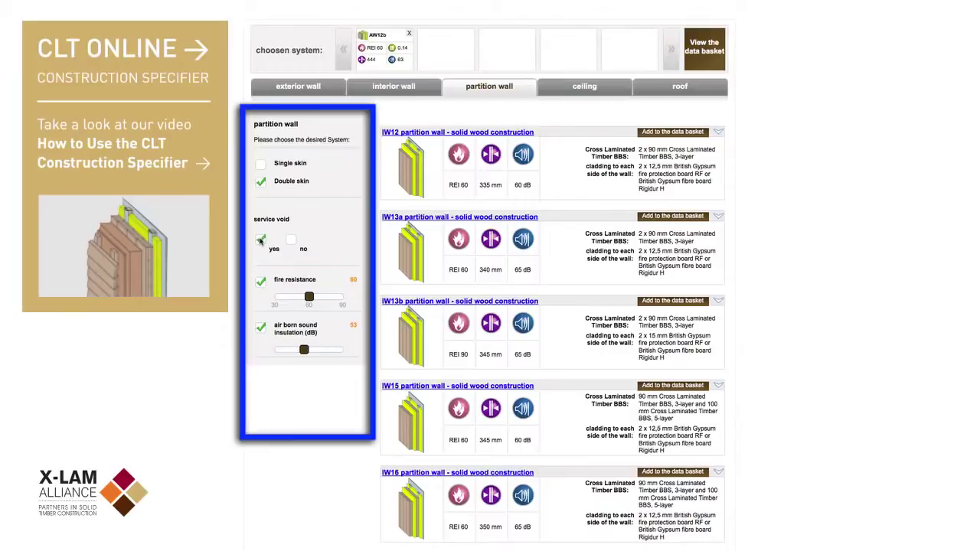
drag(304, 350, 325, 350)
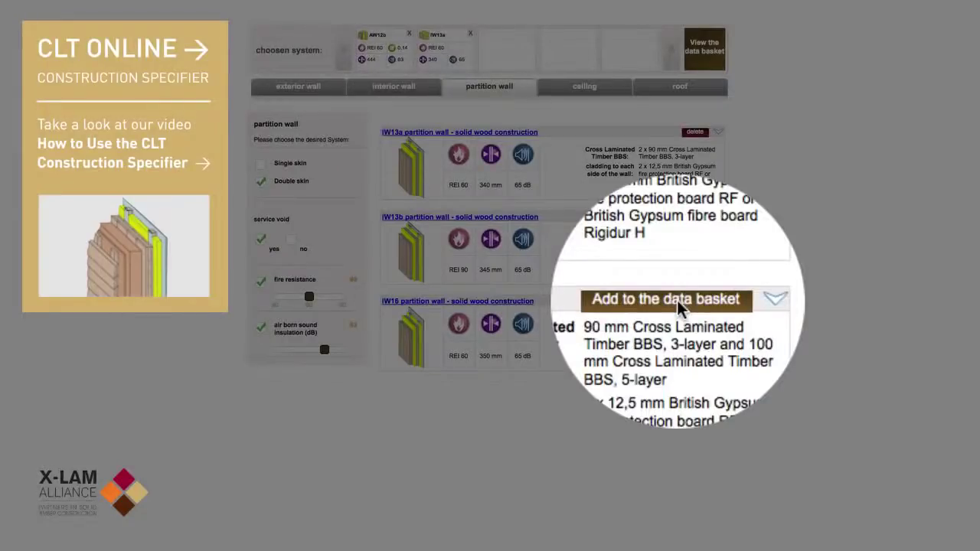
- Add the IW16 partition wall to the basket and view the basket's documents
click(680, 304)
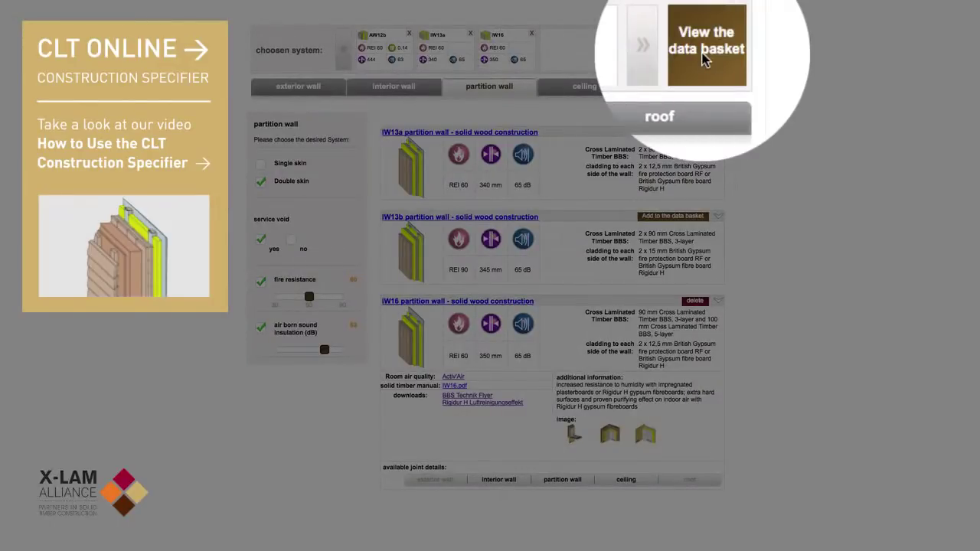
click(704, 55)
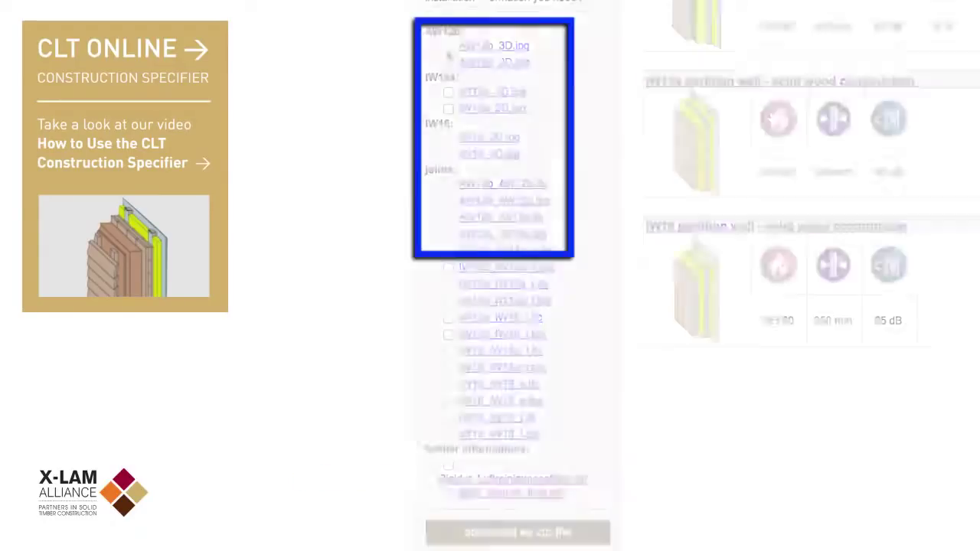
- Tick AW12b_3D.jpg, AW12b_2D.jpg and the AW12b_AW12b and AW12b_IW13a joint IFC and JPG files
click(448, 46)
click(448, 62)
click(448, 184)
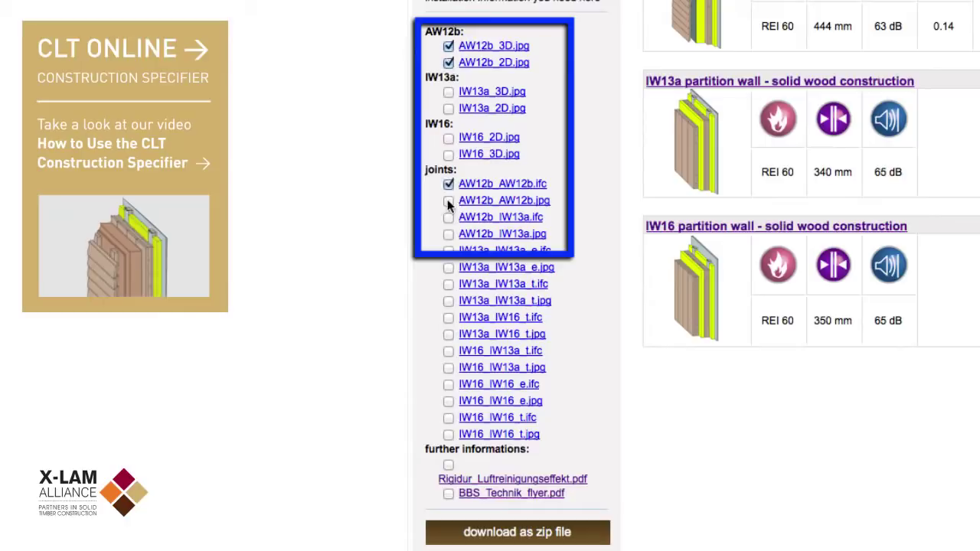
click(449, 200)
click(449, 218)
click(449, 233)
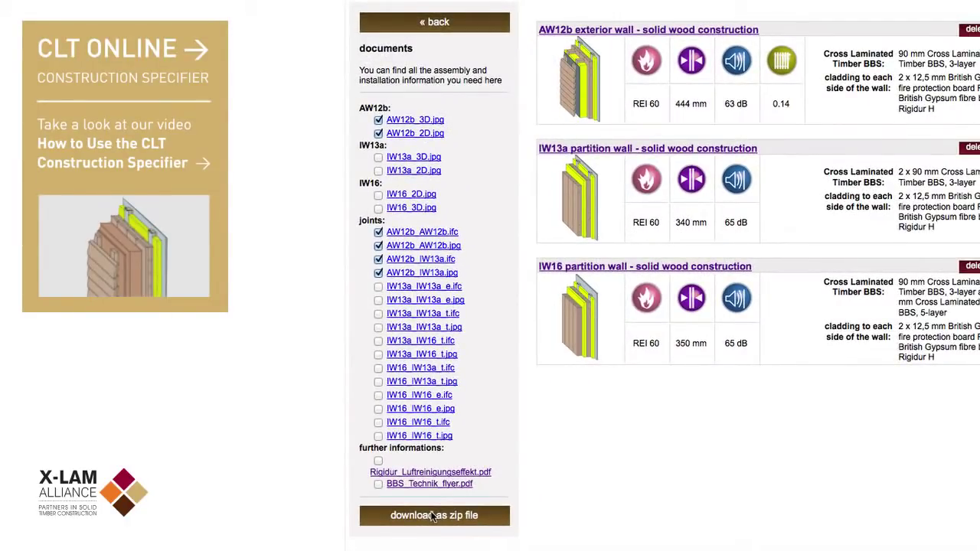
- Download the ticked documents as datenkorb.zip and save it to disk
click(434, 516)
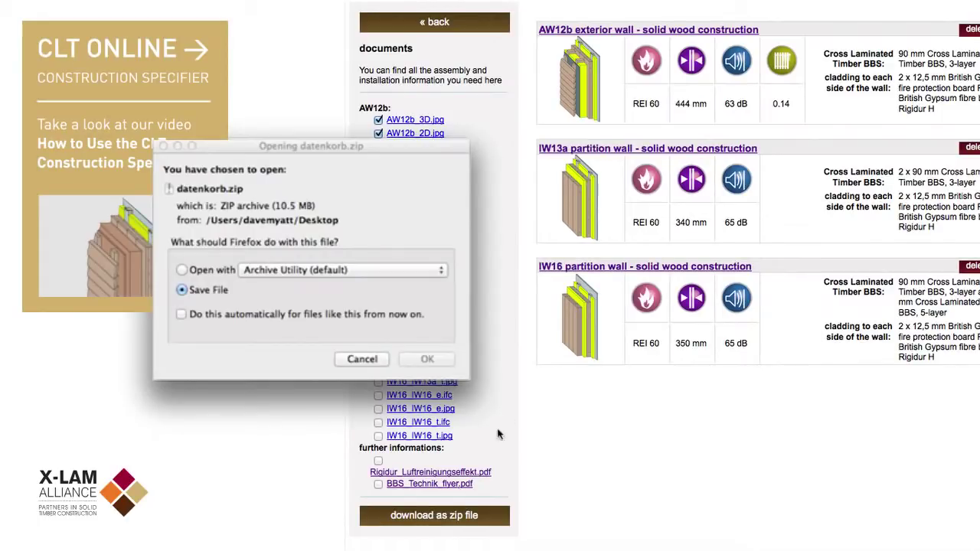
click(435, 362)
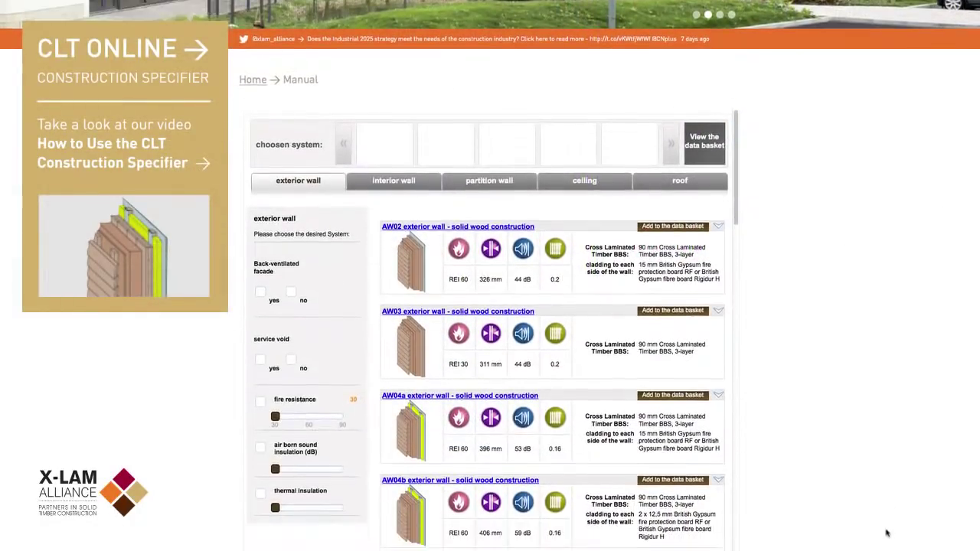
scroll(887, 534, down, 2)
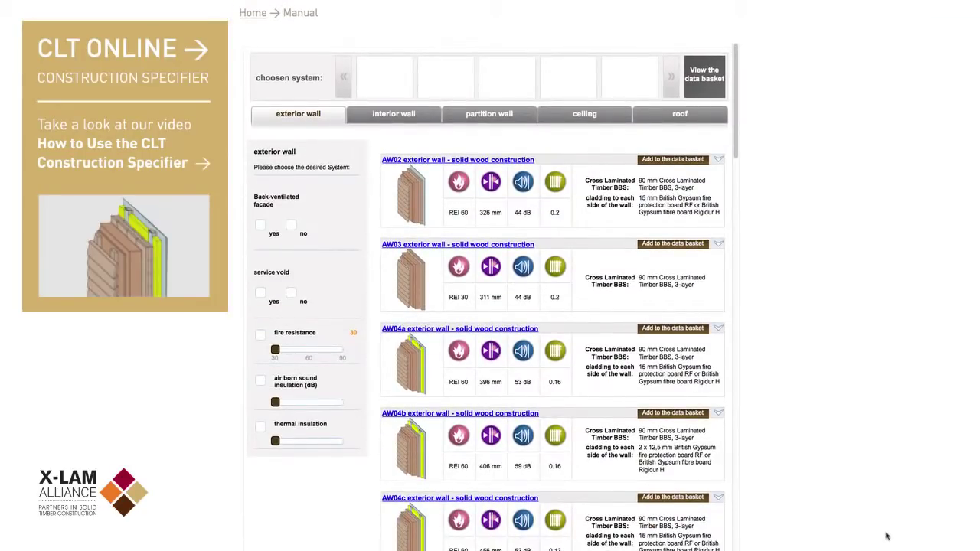
scroll(886, 536, down, 1)
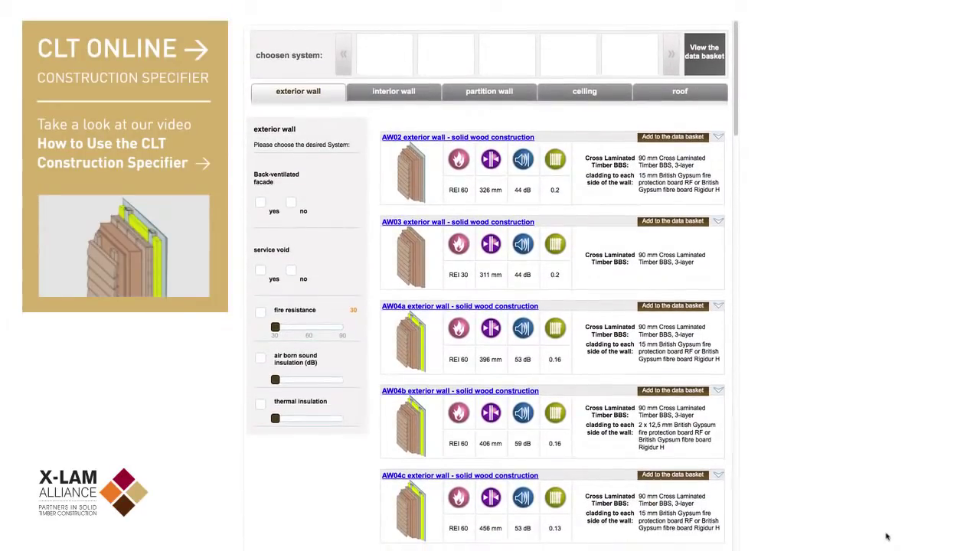